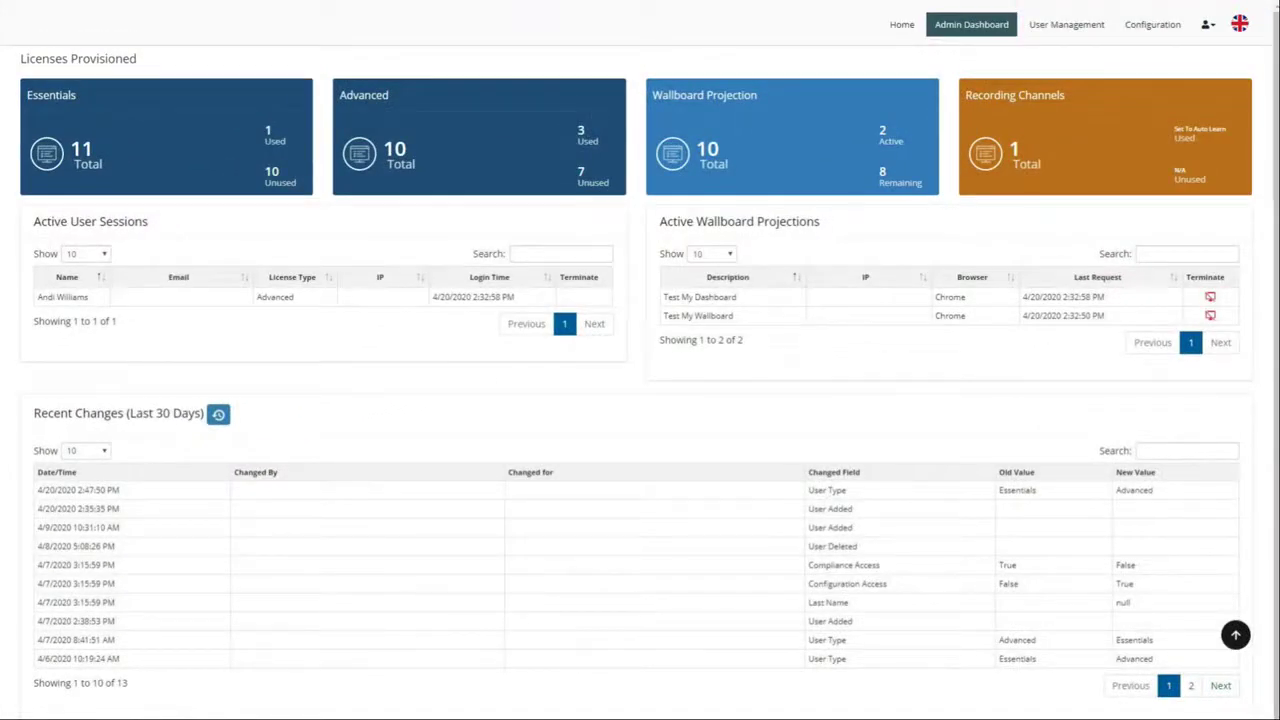
Open the full user audit report from Recent Changes and check its date filter, keeping This Month.
left_click(85, 451)
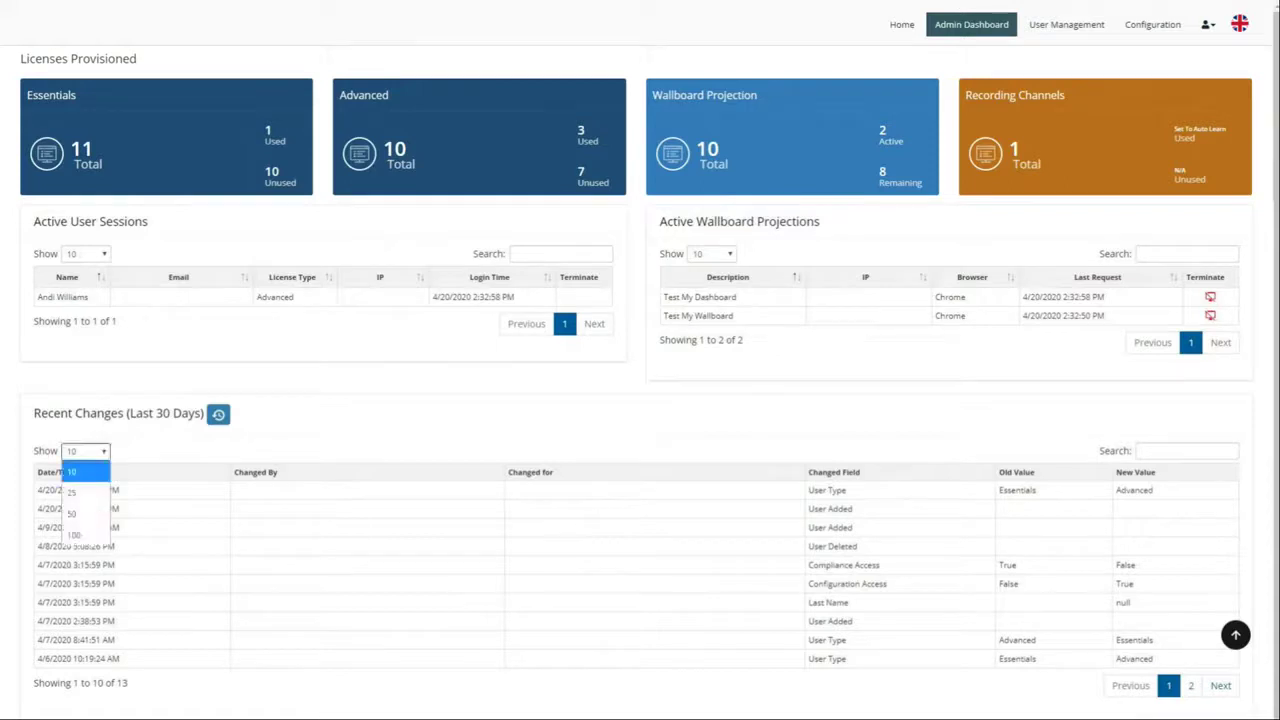
left_click(221, 413)
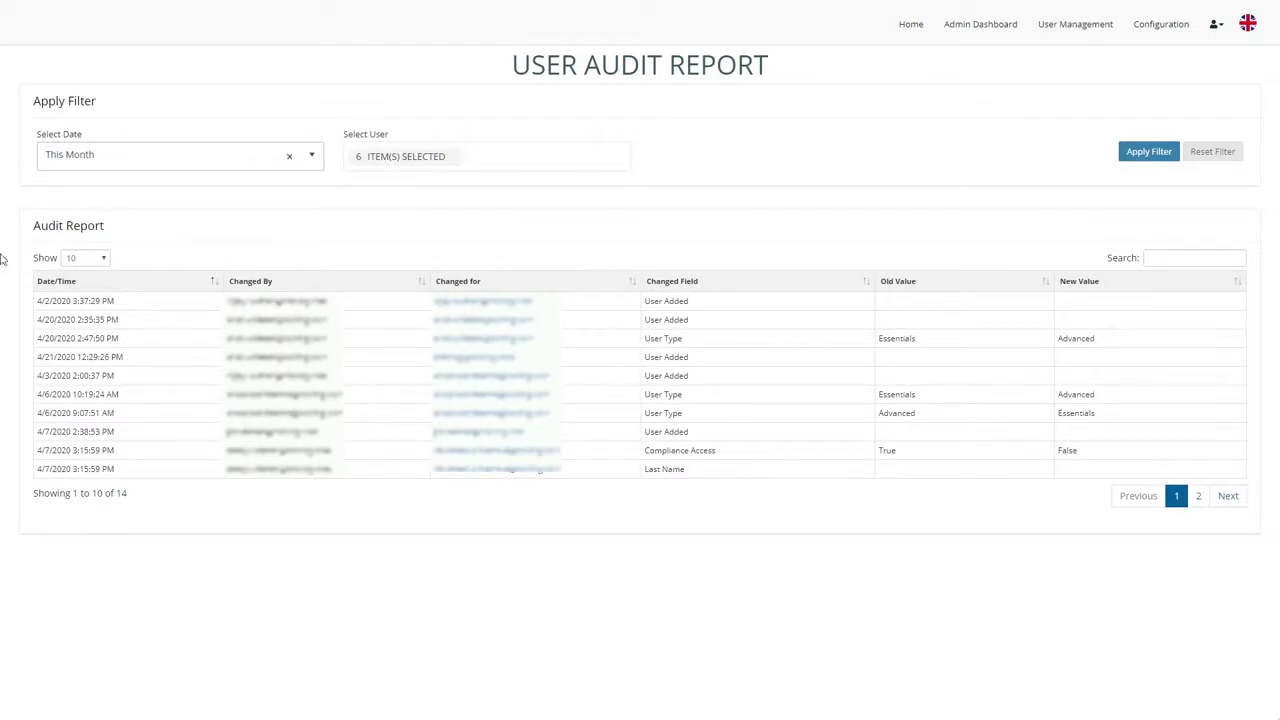
left_click(314, 157)
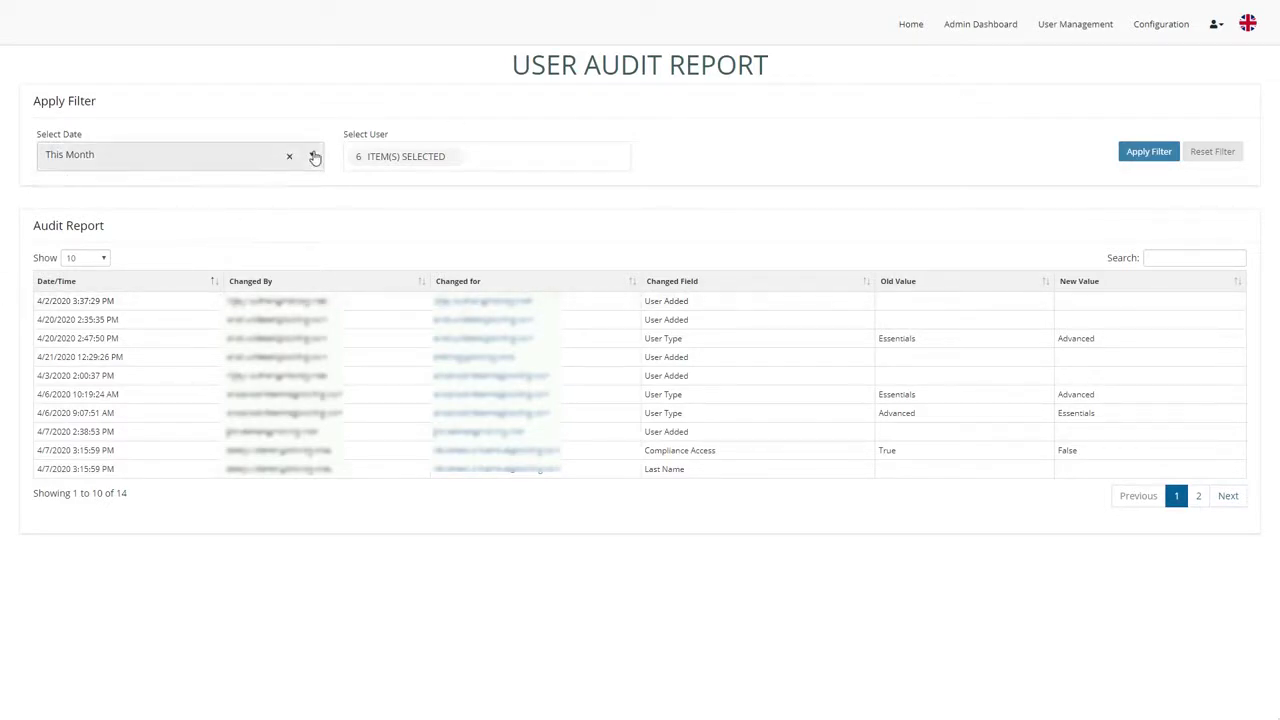
left_click(314, 157)
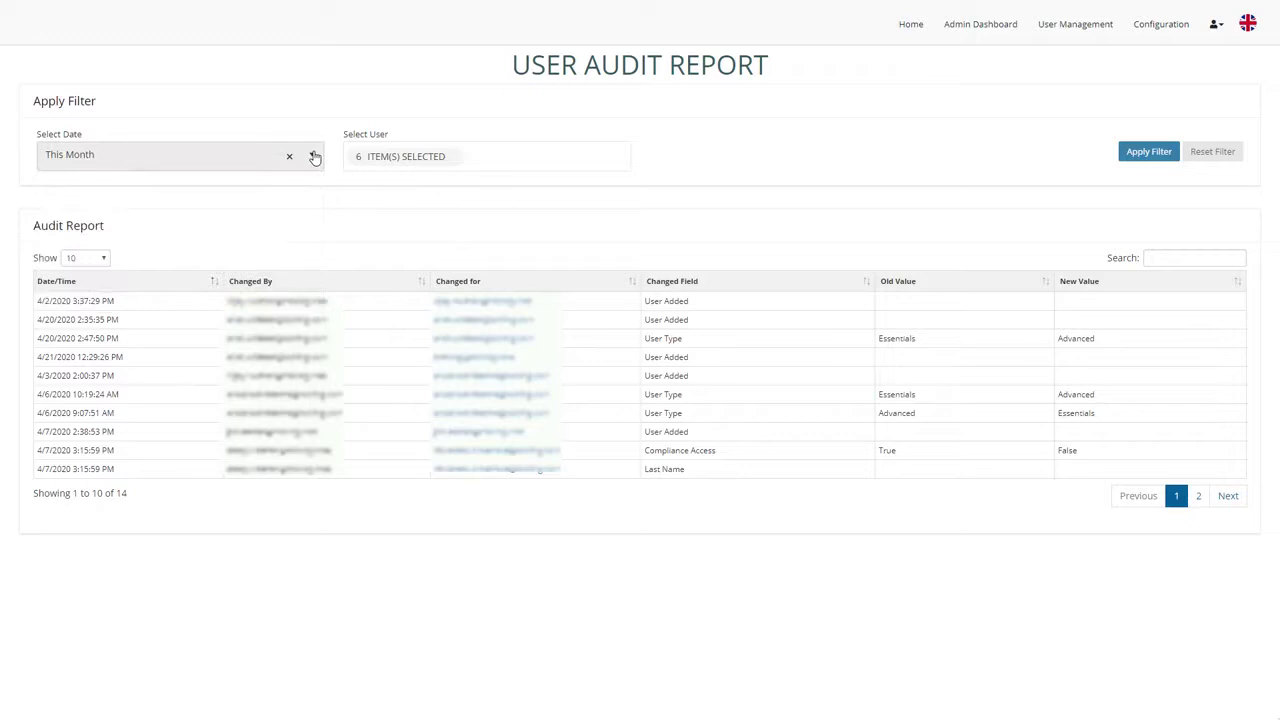
Sort the audit report by Date/Time and by Changed By, and search it for "Compl".
left_click(215, 286)
left_click(421, 284)
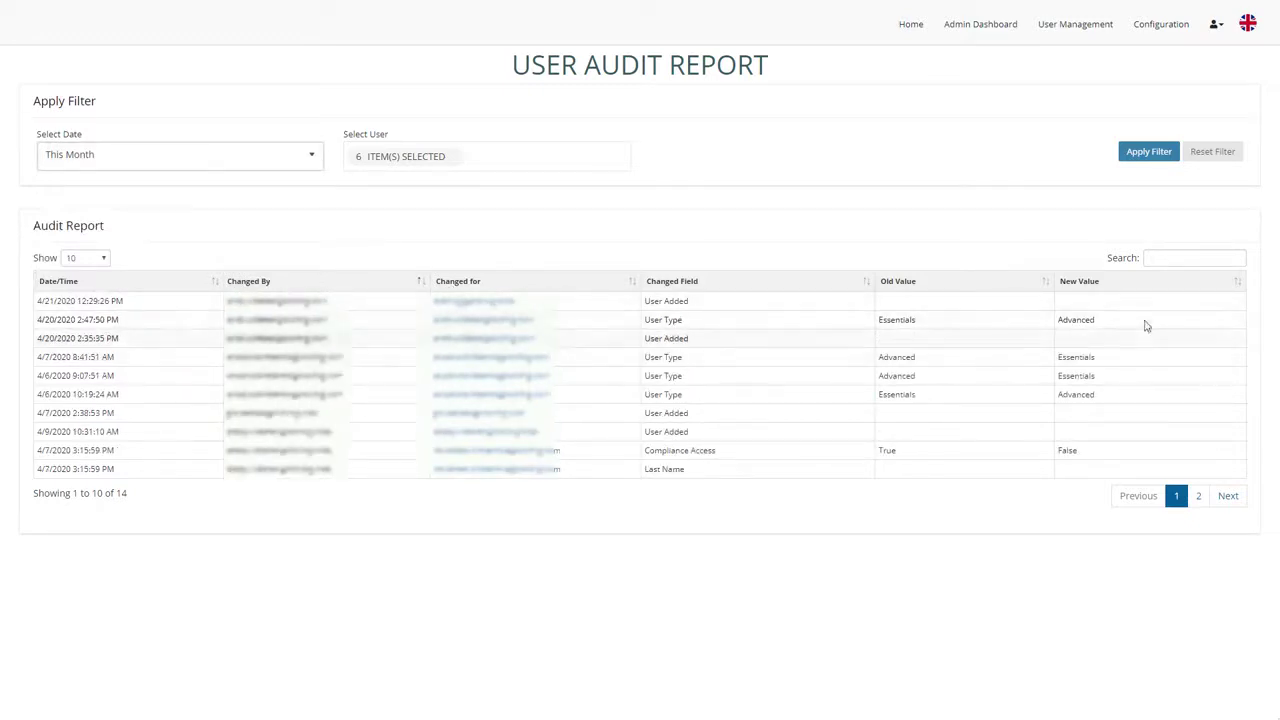
left_click(1183, 259)
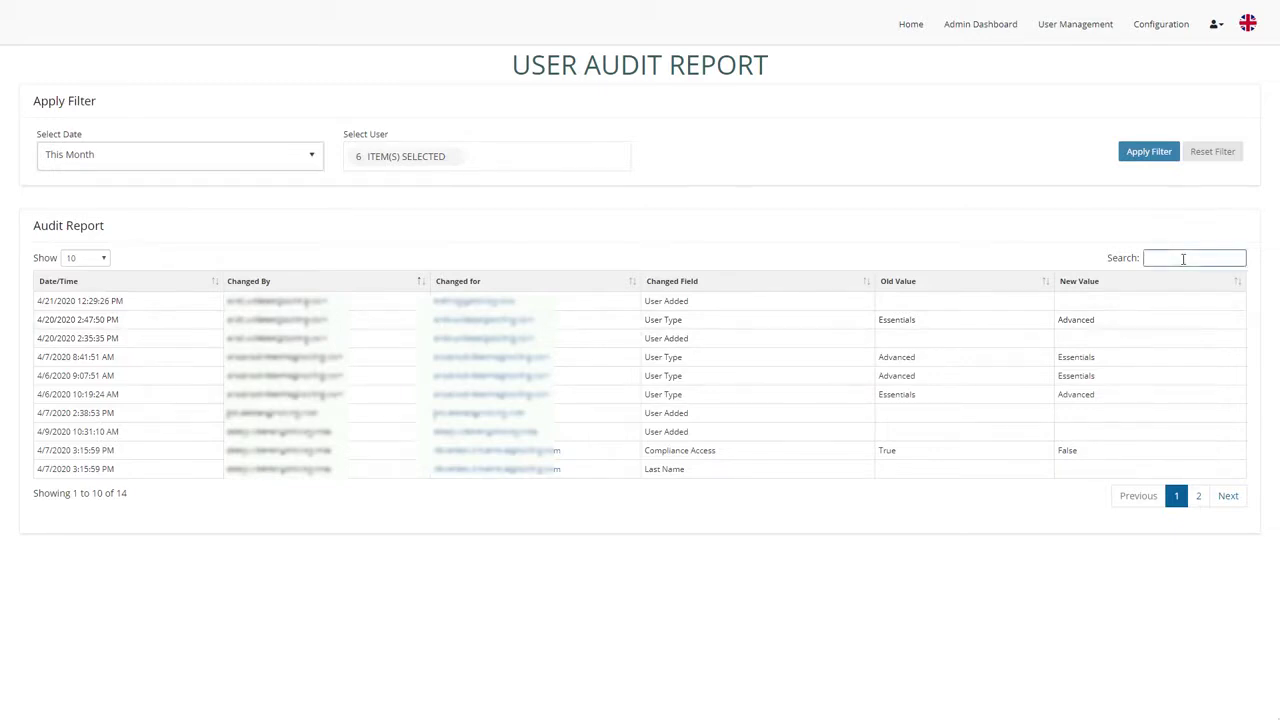
type("Compl")
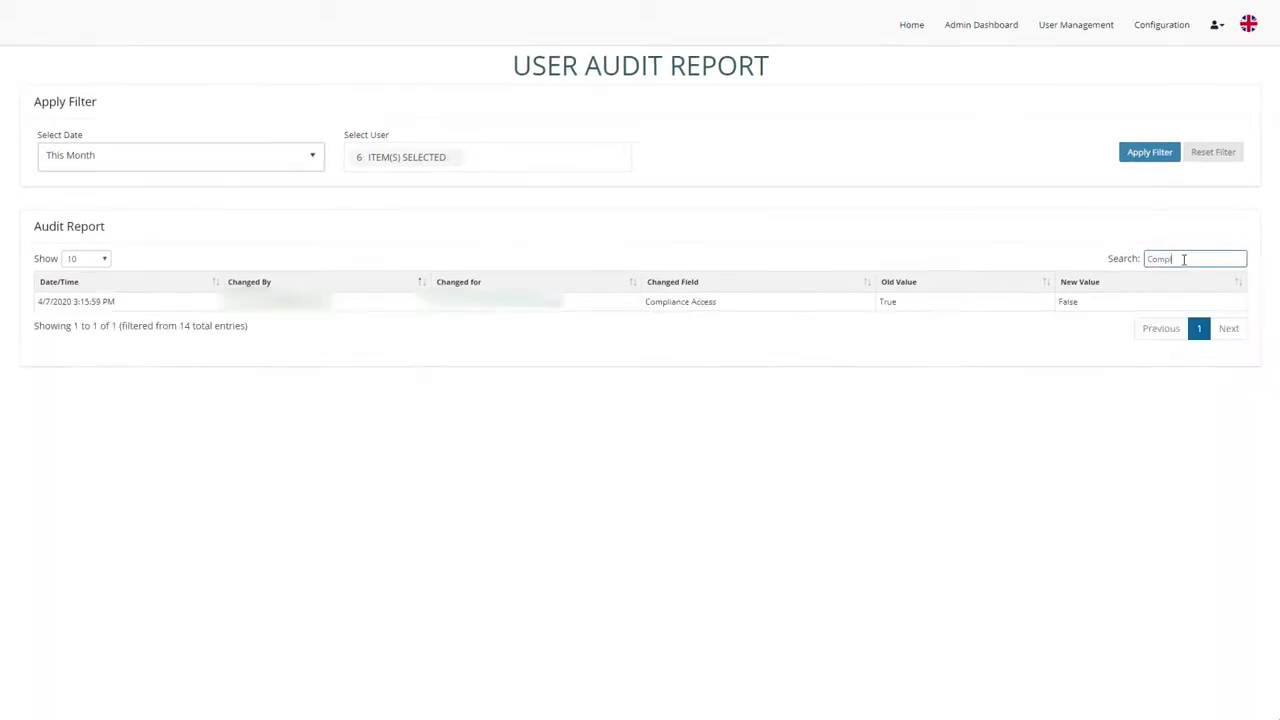
double_click(1183, 259)
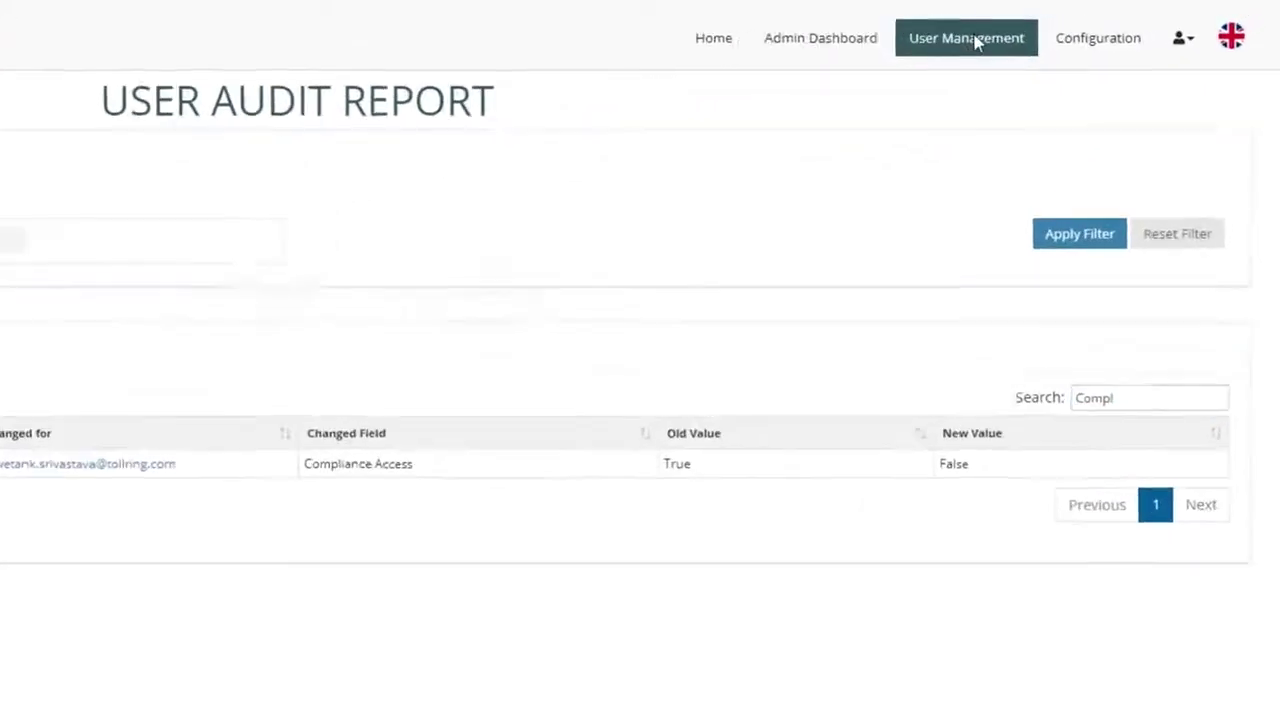
Review the Training user's details and access permissions in User Management, and close them without changes.
left_click(976, 40)
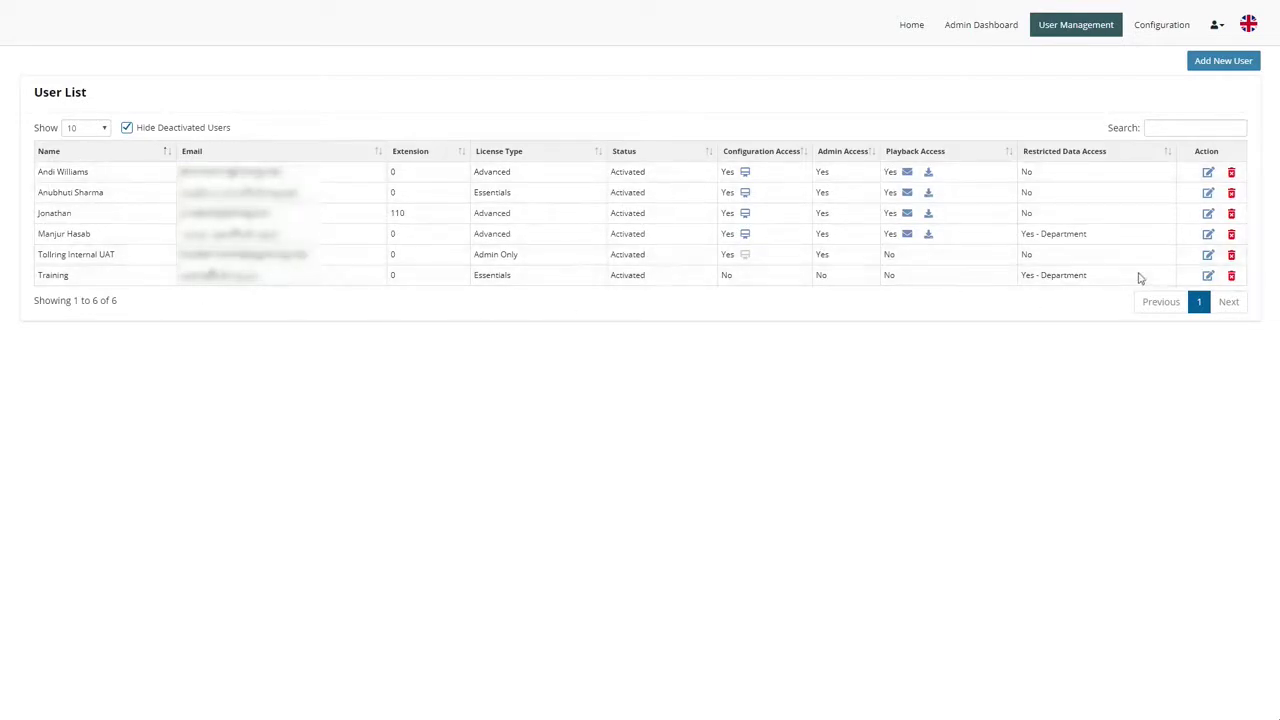
left_click(1207, 278)
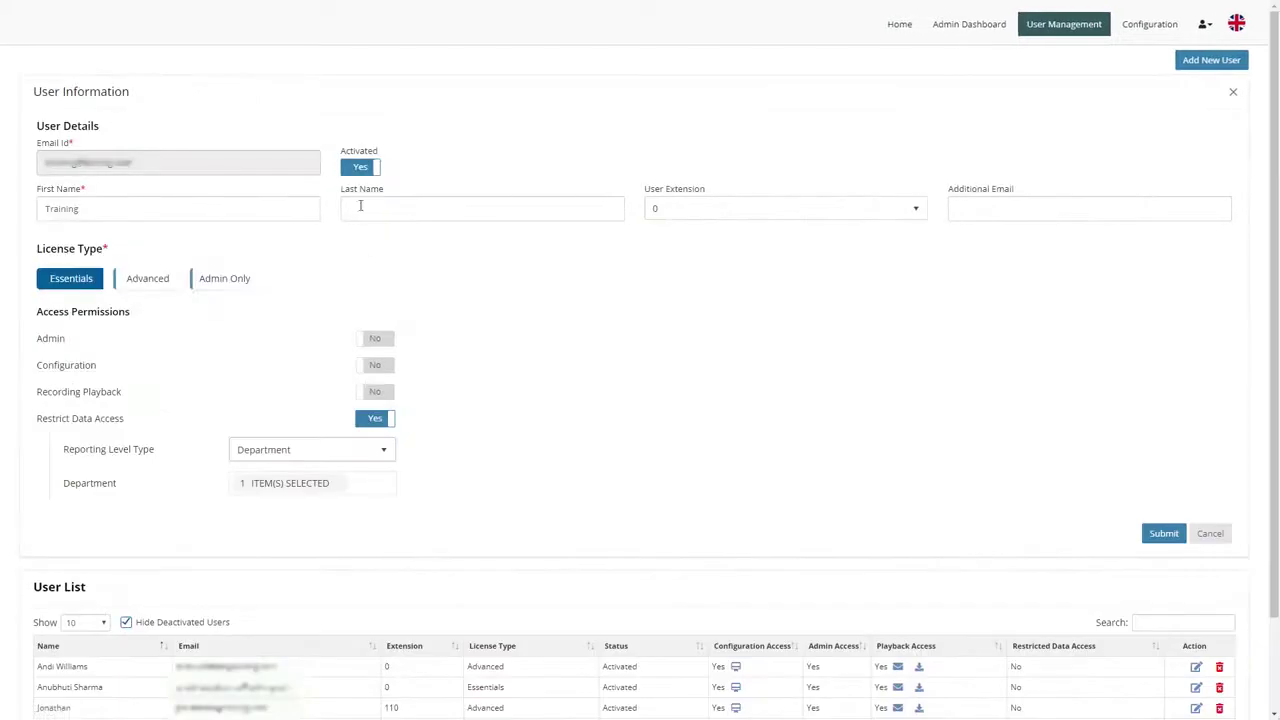
scroll(386, 247, "down", 2)
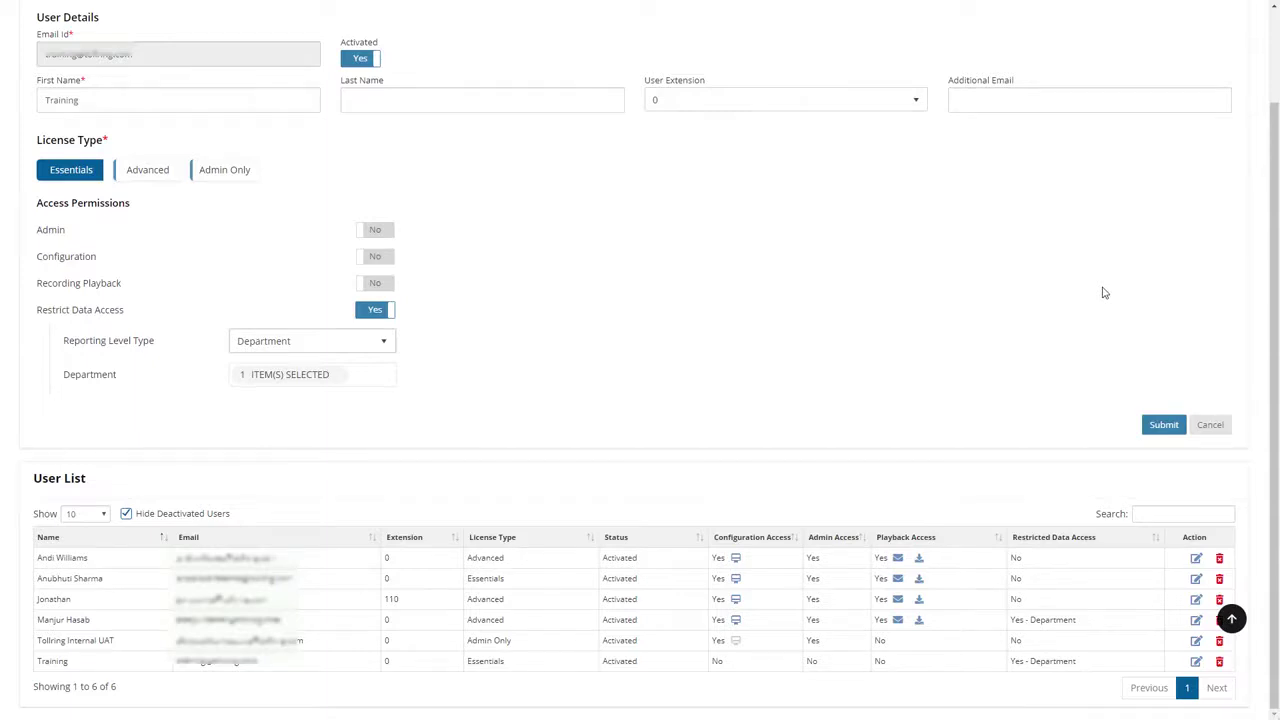
scroll(1105, 292, "up", 2)
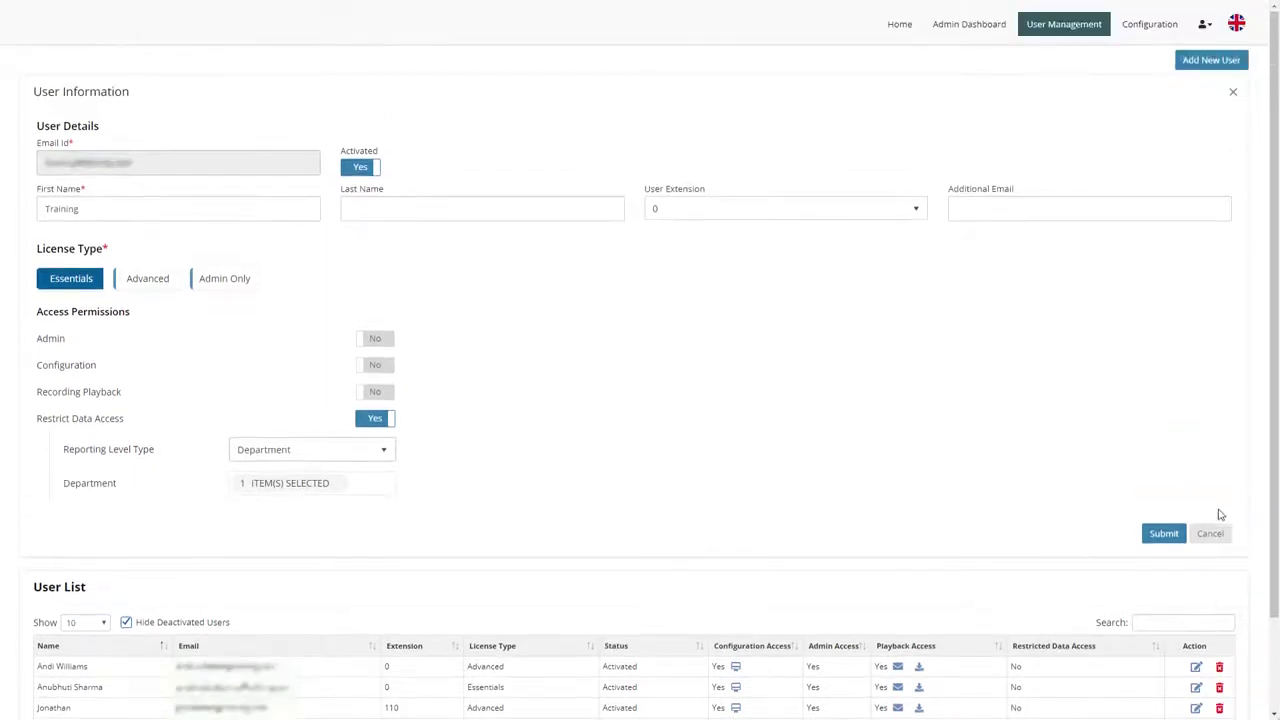
left_click(1210, 533)
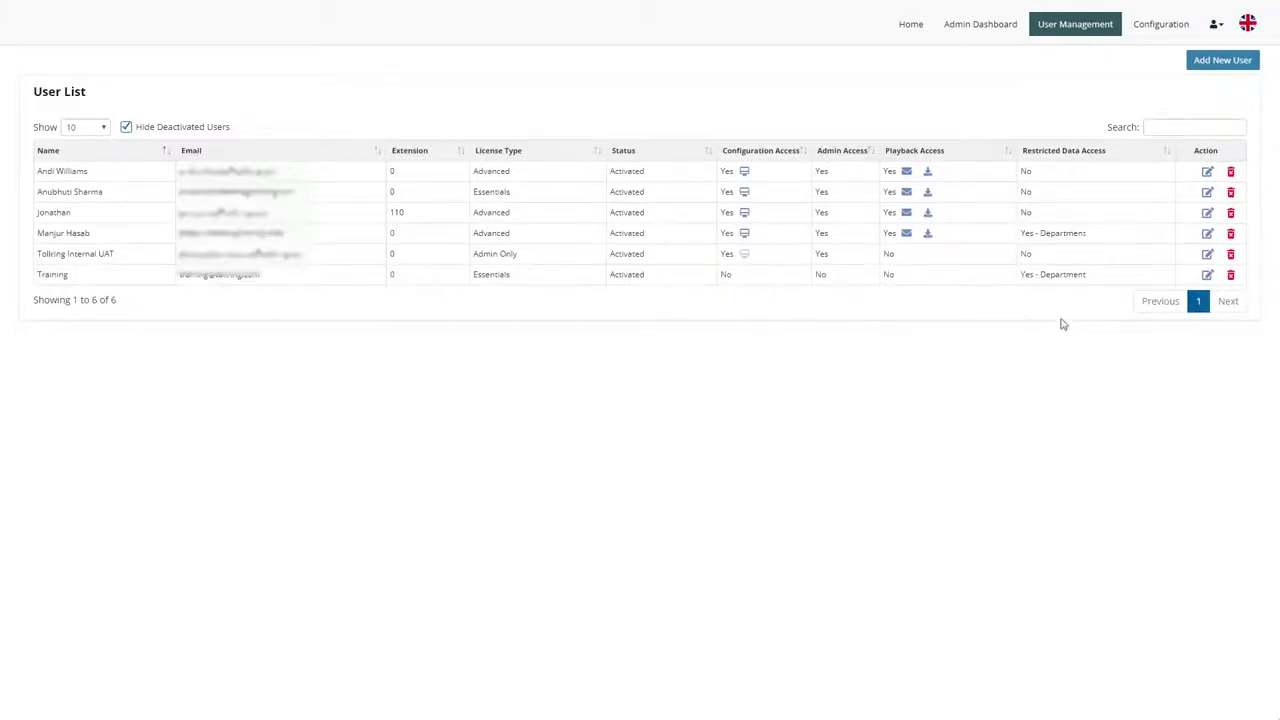
Start adding a new user with "Test" as the Email Id and the Advanced license type.
left_click(1214, 66)
left_click(50, 170)
type("Test")
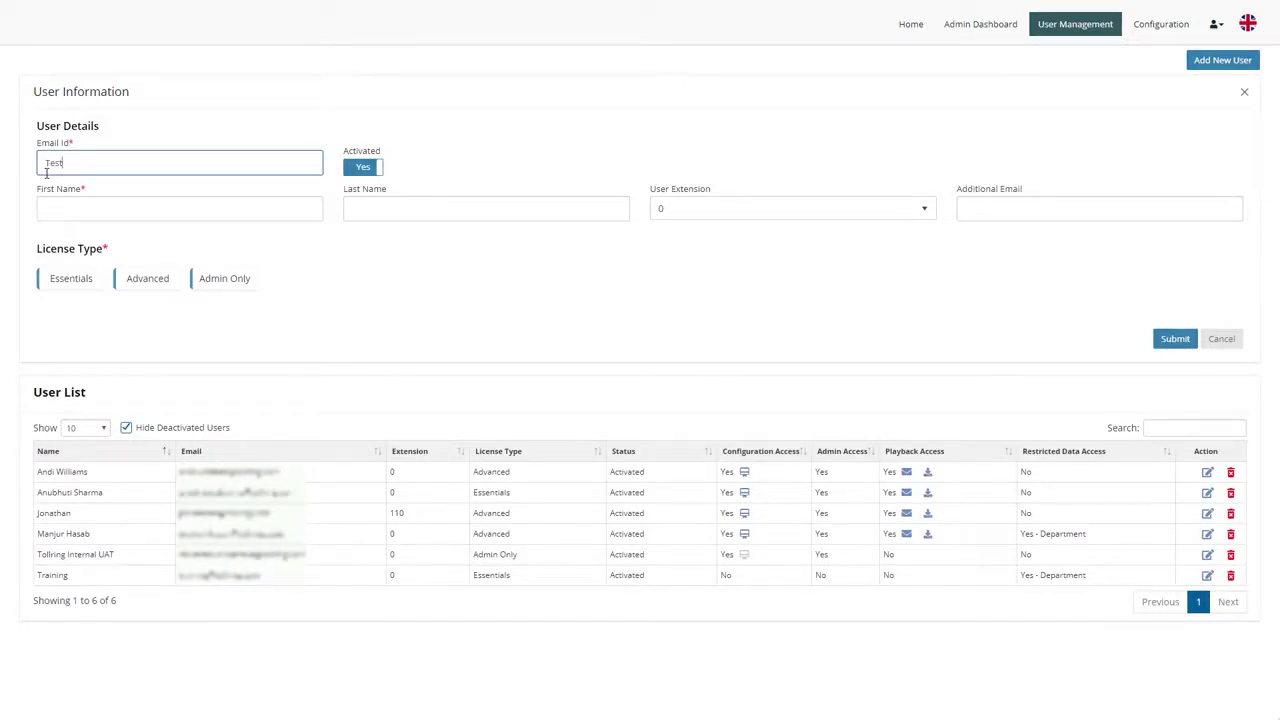
left_click(77, 290)
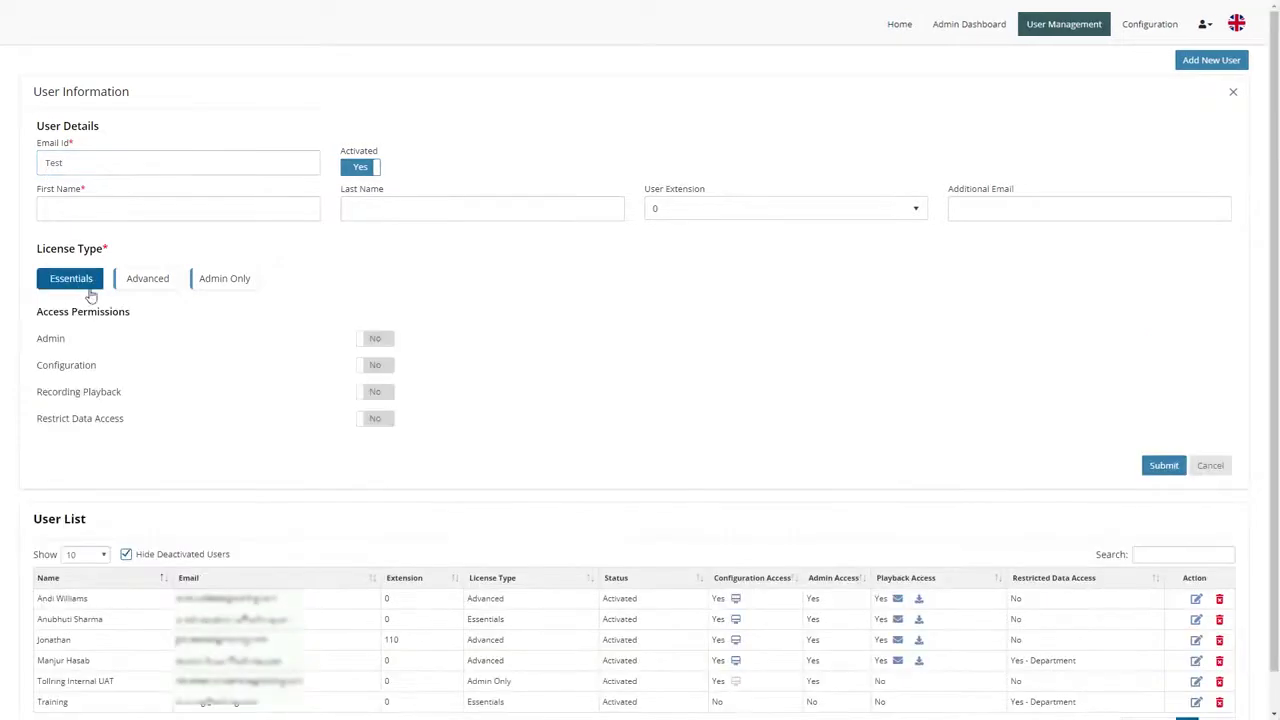
left_click(144, 287)
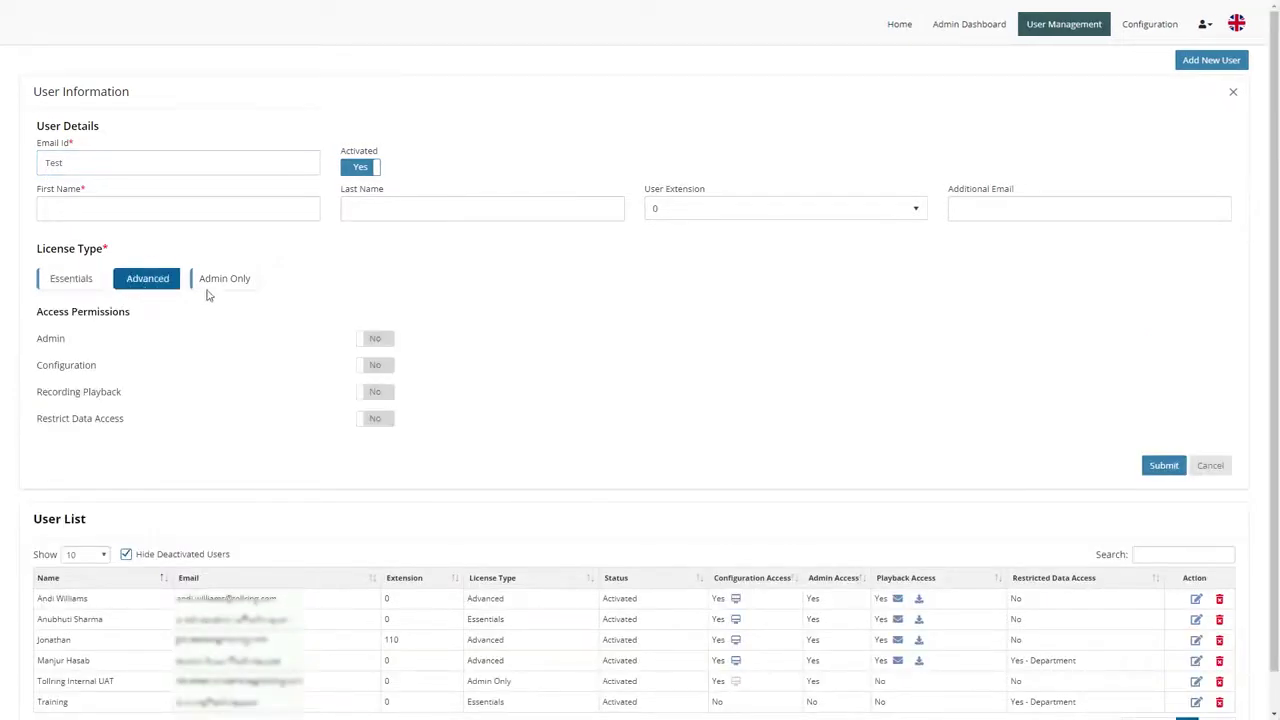
Grant the new user Admin, Configuration, Compliance, Recording Playback, Email Recording and Download Recording access.
left_click(378, 339)
left_click(383, 366)
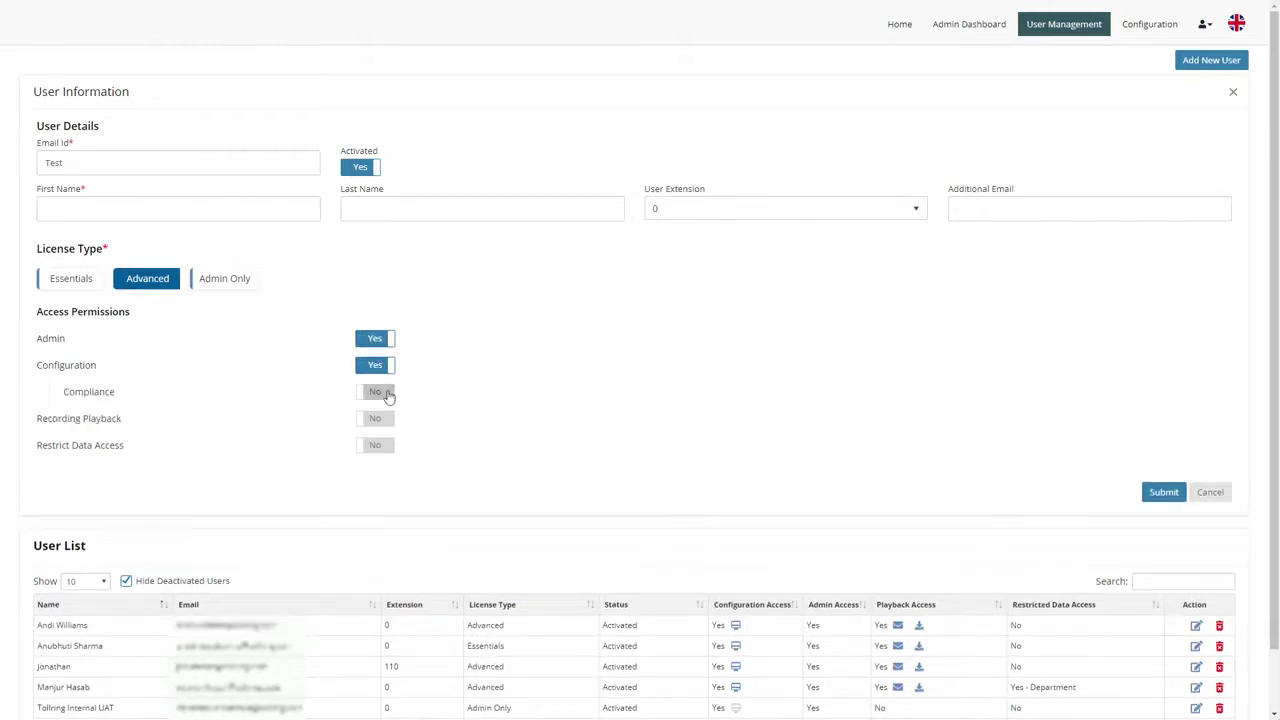
left_click(388, 394)
left_click(381, 420)
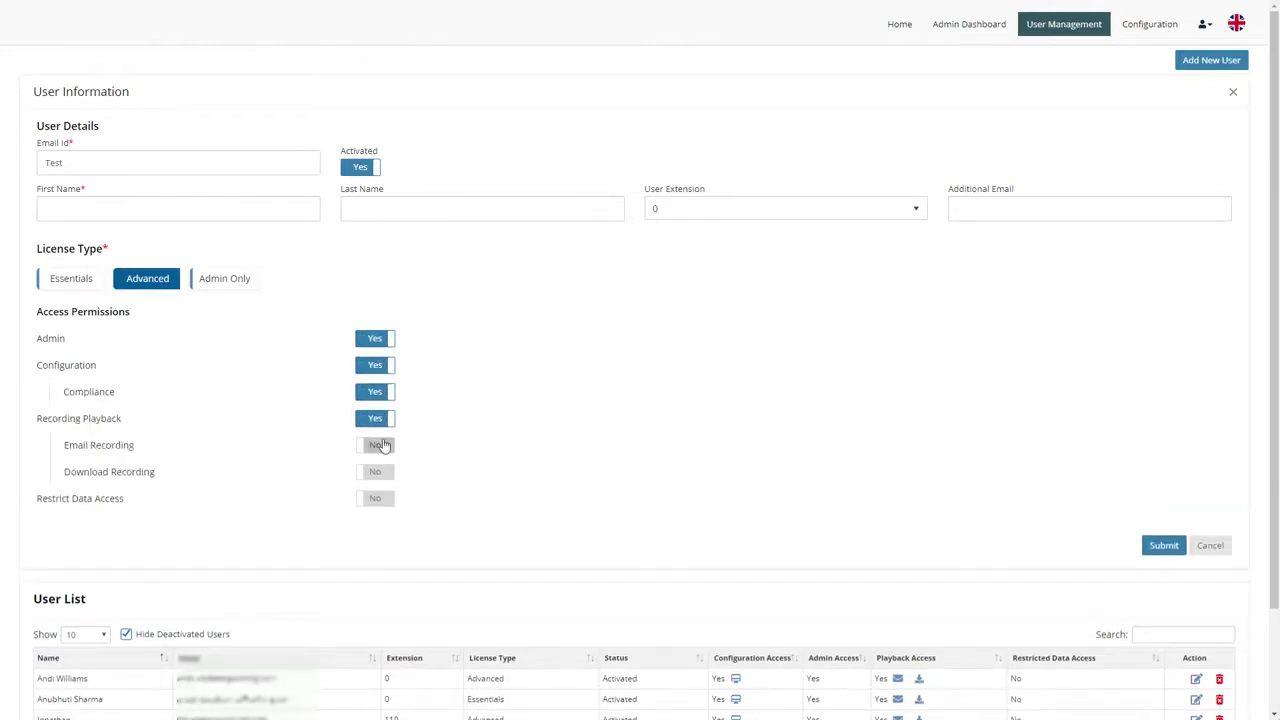
left_click(383, 447)
left_click(382, 474)
Enable Restrict Data Access to view the Reporting Level Type options, and discard the new user.
left_click(380, 500)
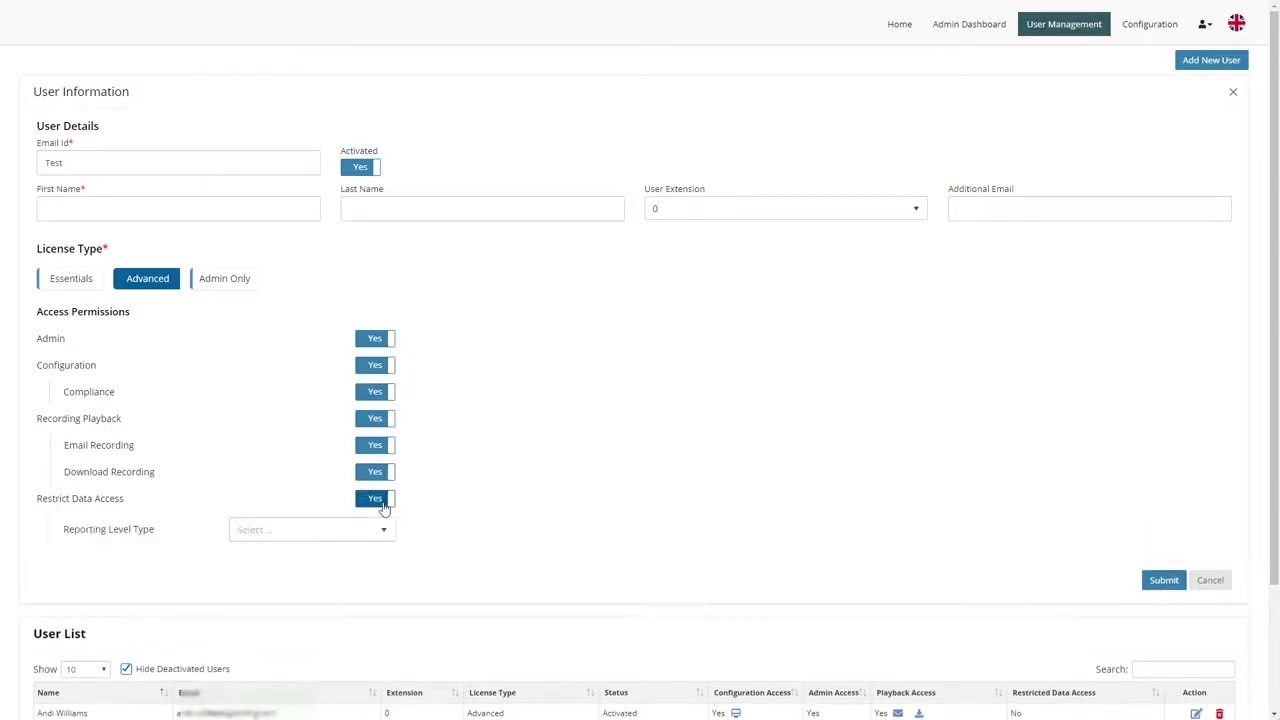
left_click(382, 503)
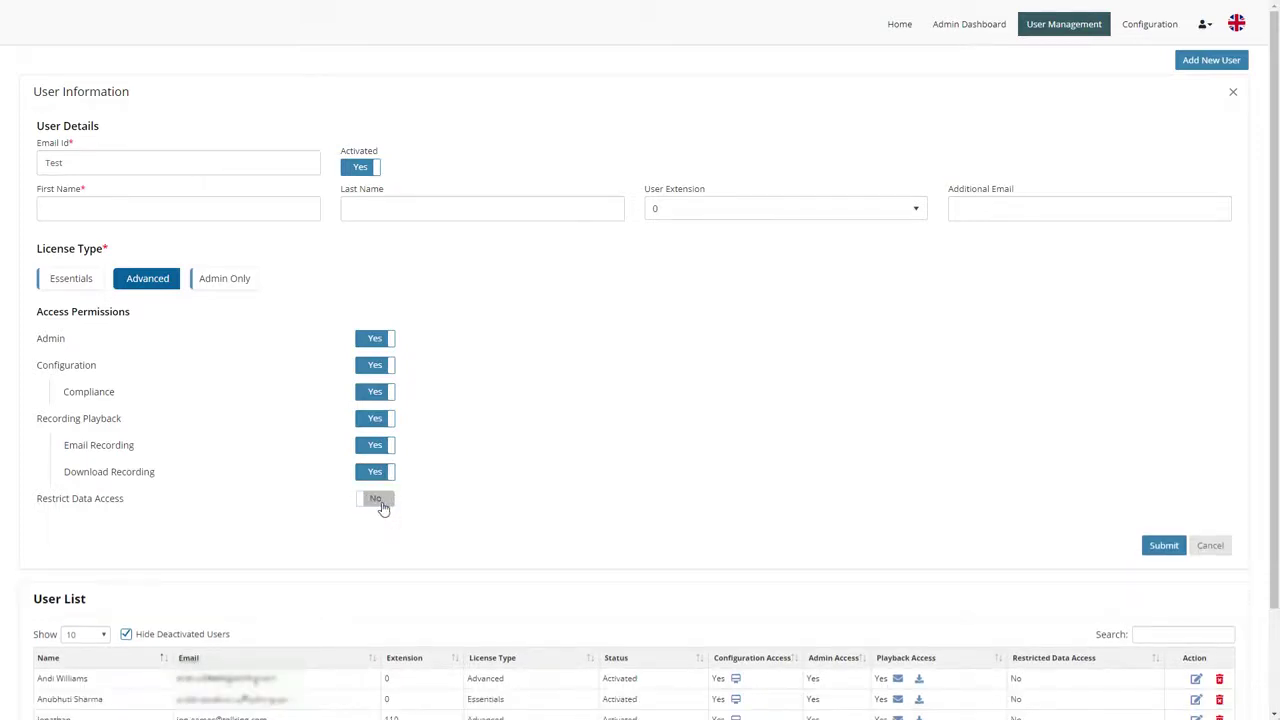
left_click(382, 506)
left_click(386, 532)
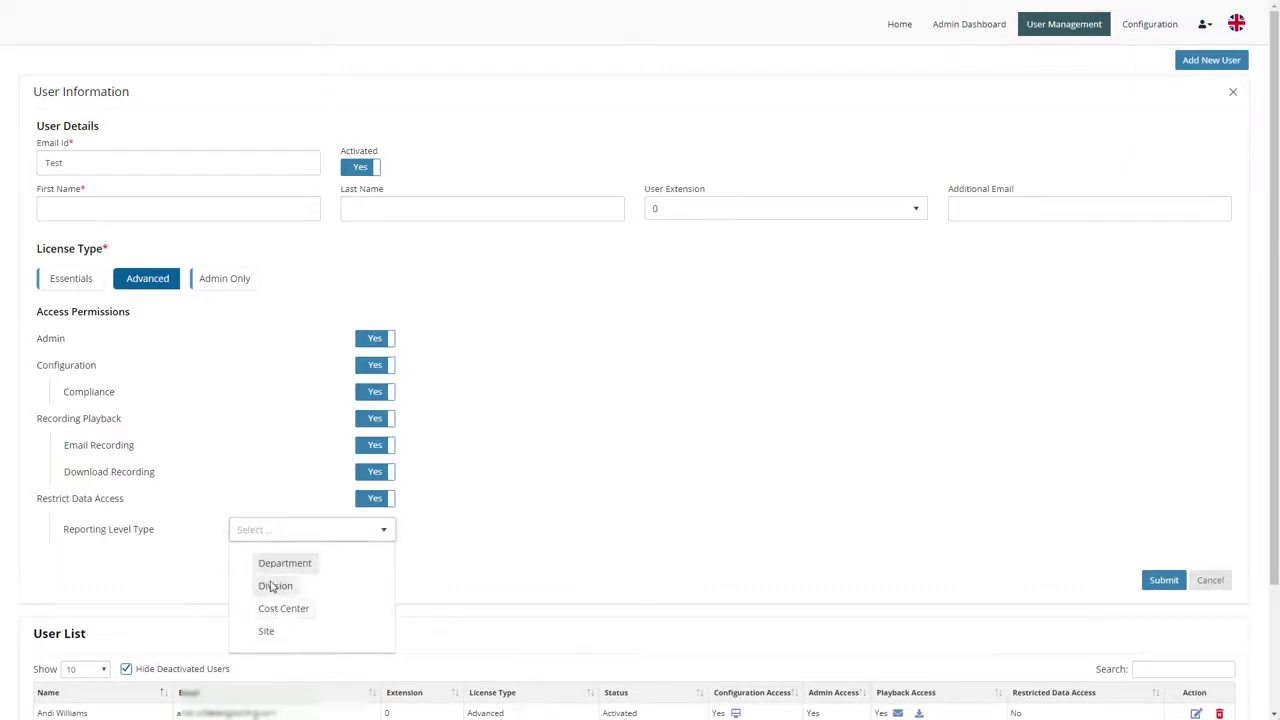
left_click(1180, 588)
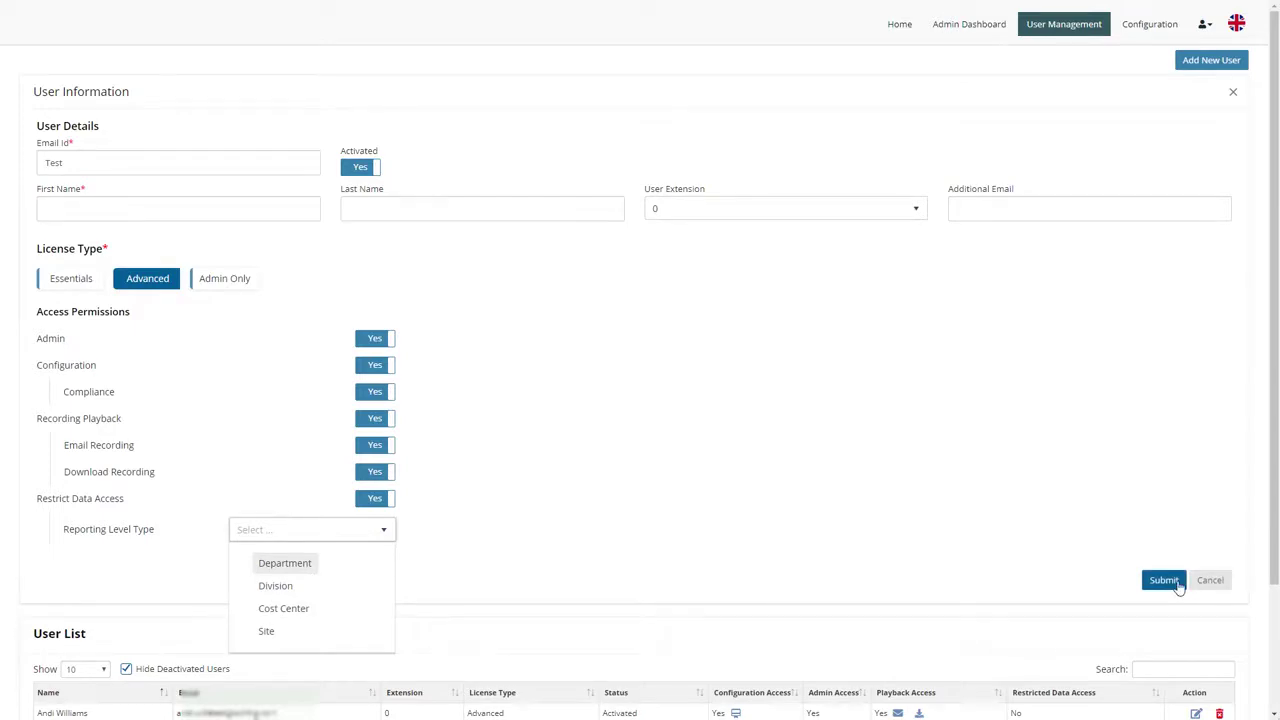
left_click(1210, 580)
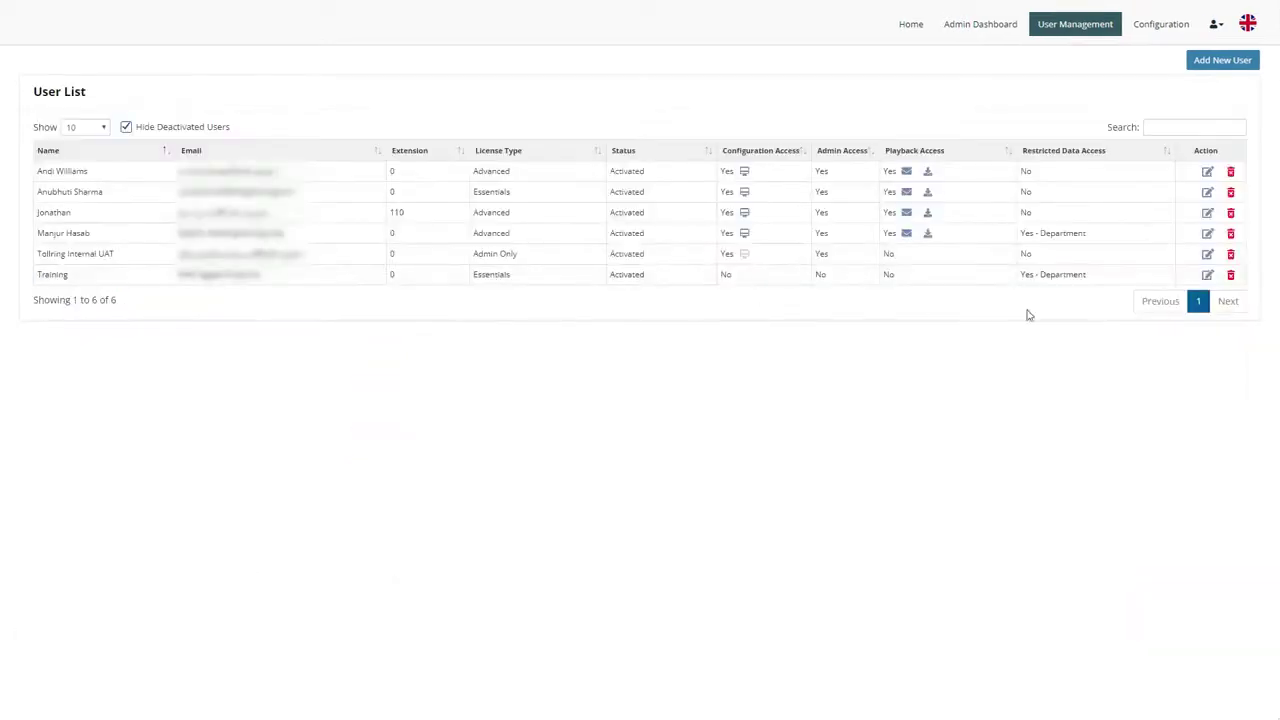
Turn off Restrict Data Access for the Training user, grant Recording Playback, Configuration and Admin access, and submit the changes.
left_click(1207, 274)
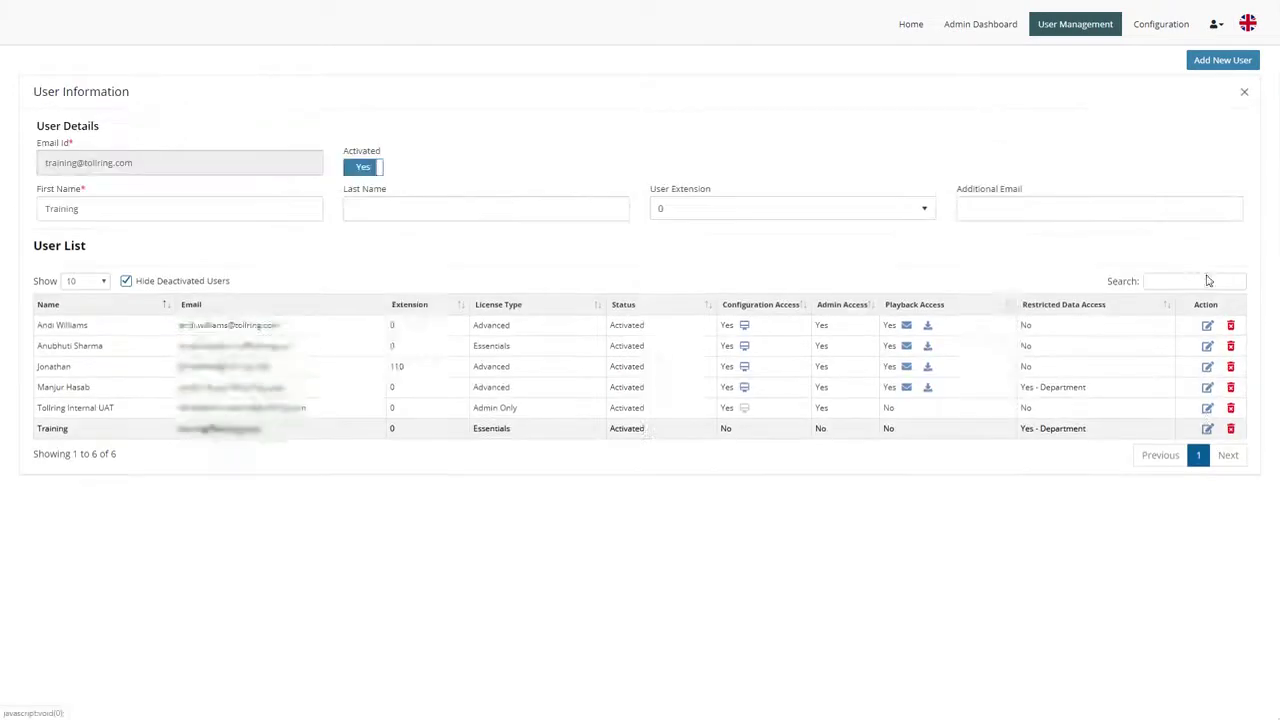
left_click(373, 418)
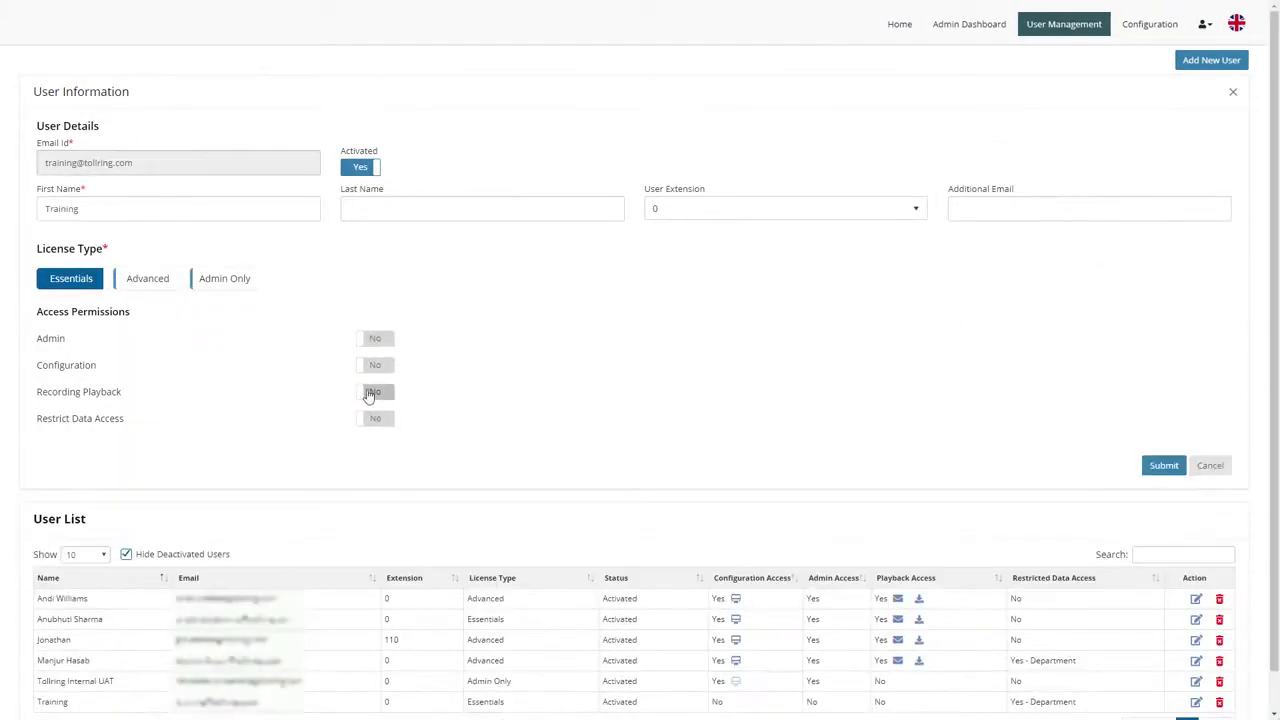
left_click(369, 393)
left_click(372, 366)
left_click(385, 341)
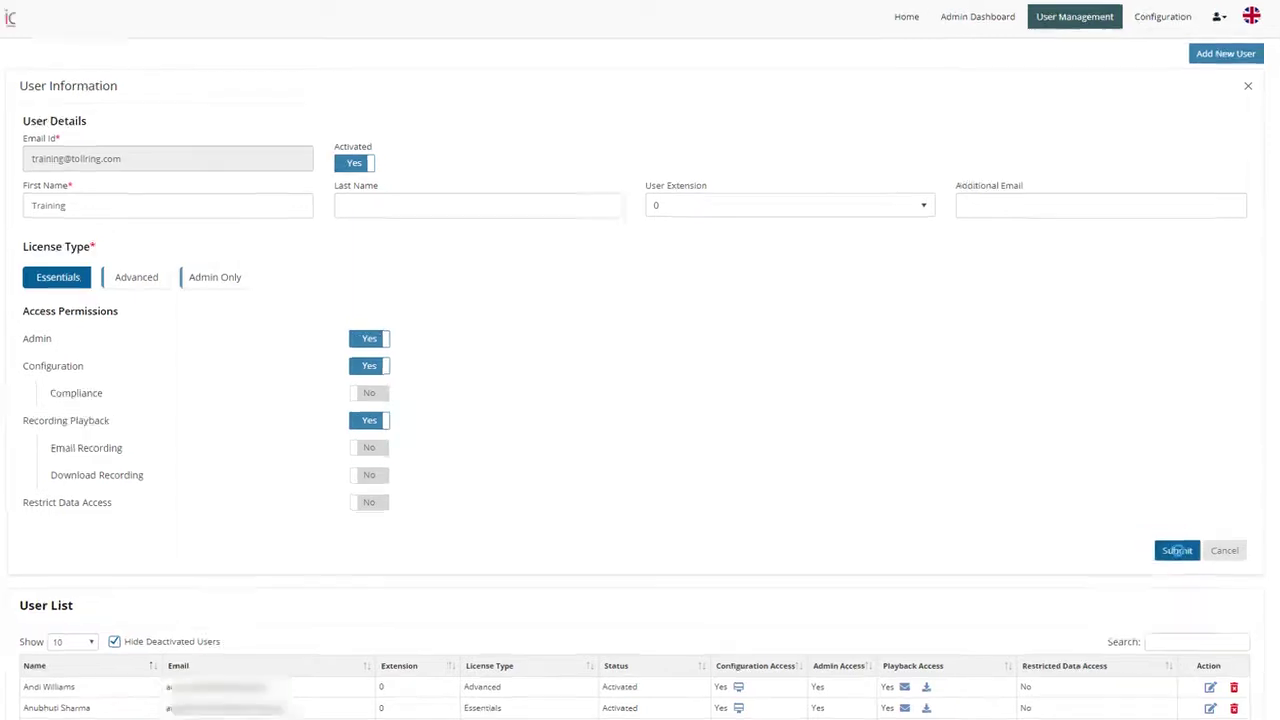
left_click(1177, 550)
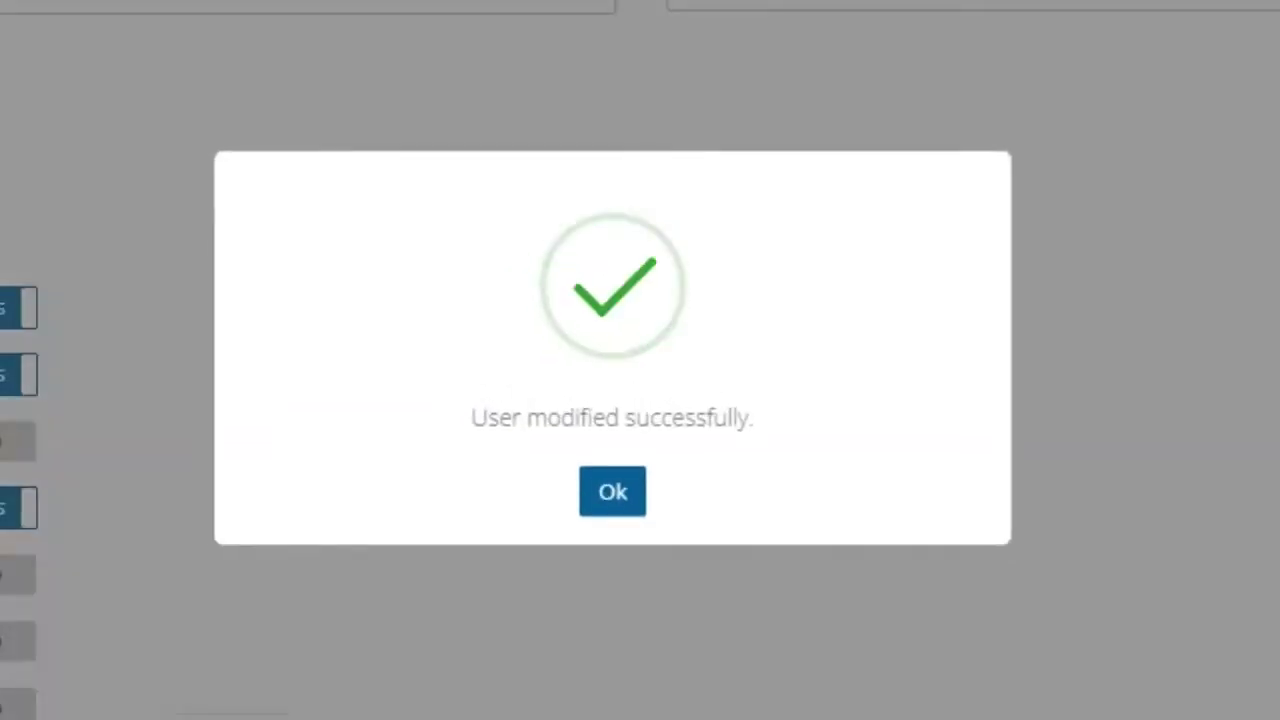